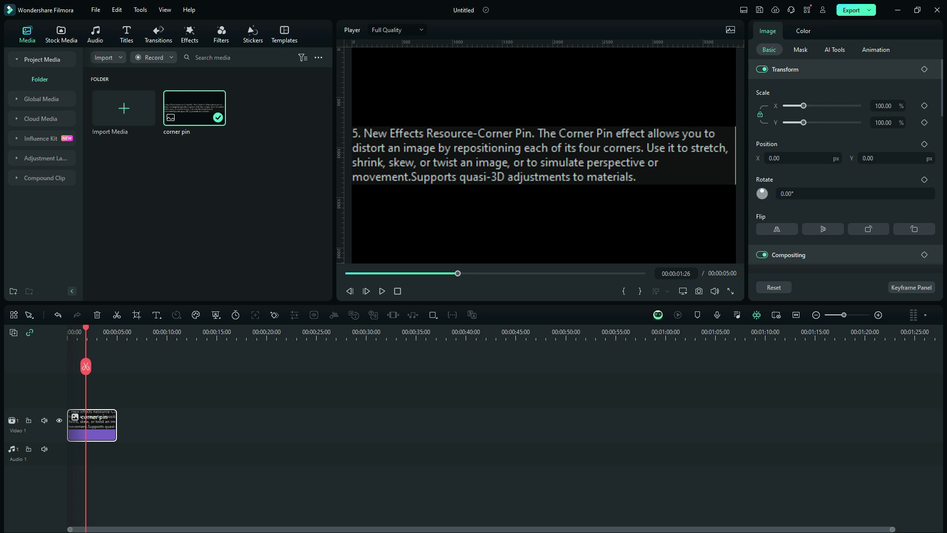
- Replace the corner pin clip on the timeline with the Happy Wedding sticker on Video 1 and play it to about two seconds
key(Delete)
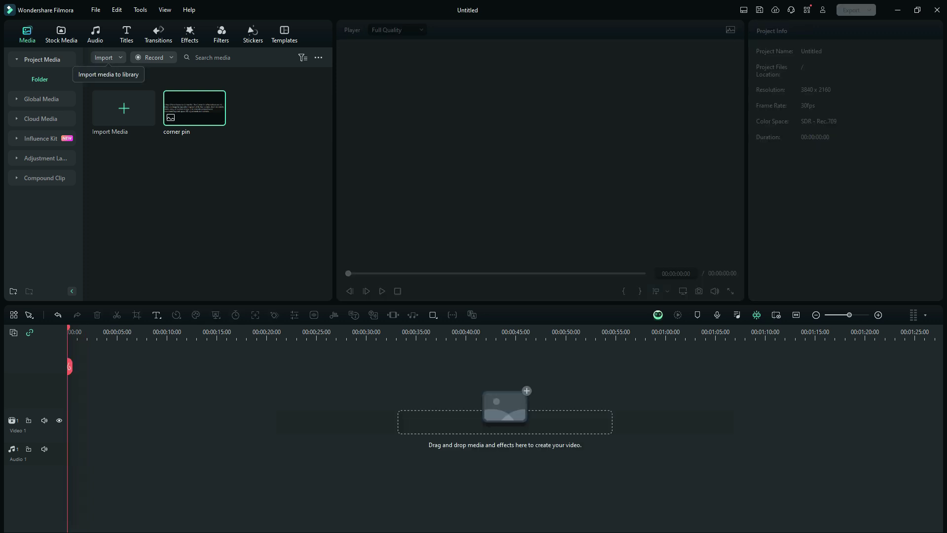
click(252, 35)
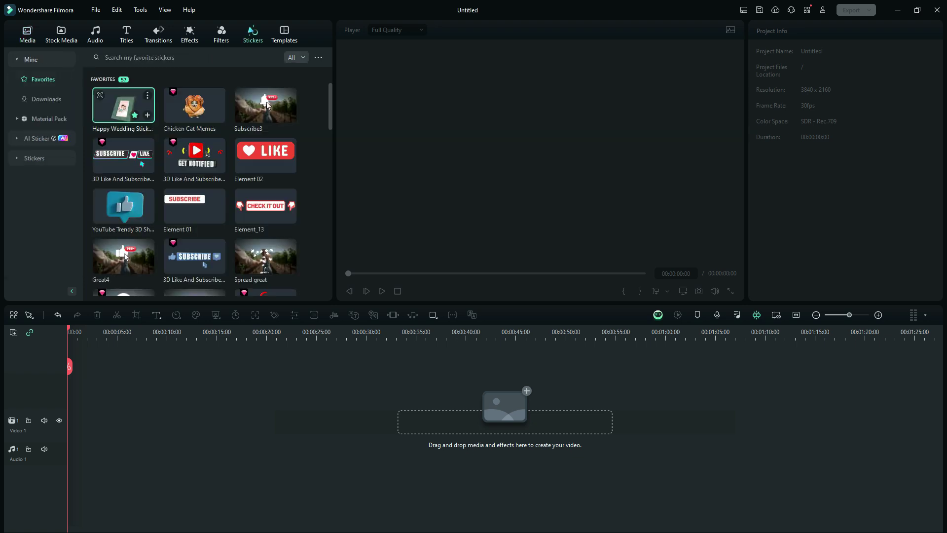
drag(123, 106, 93, 425)
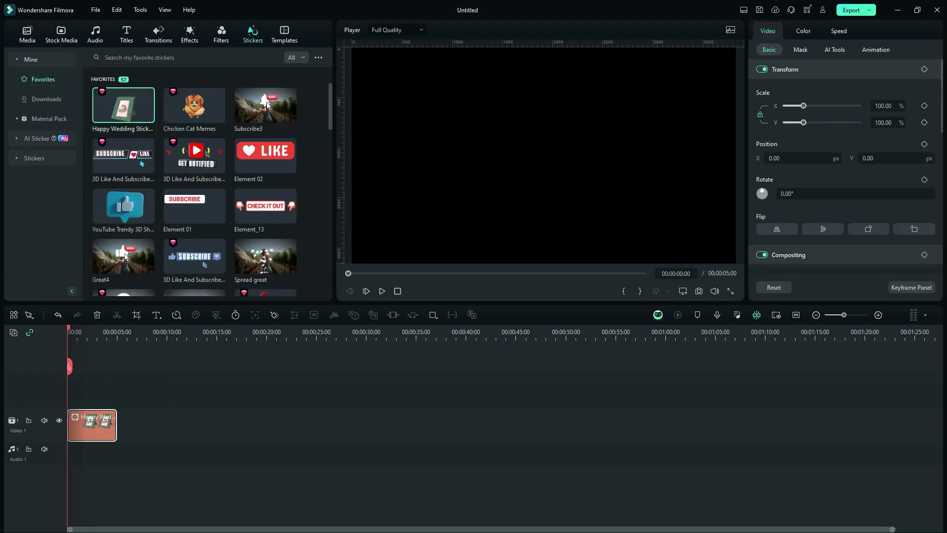
key(space)
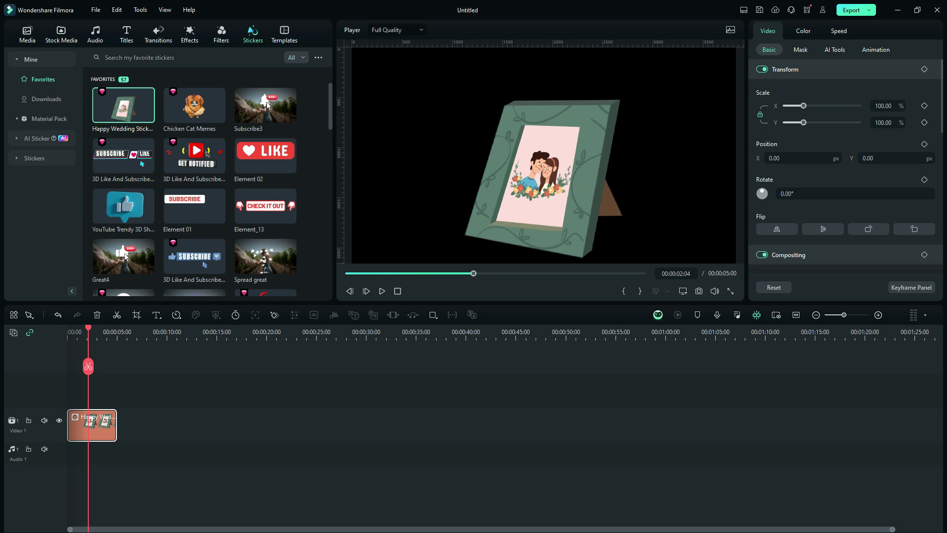
- Add the Travel 05 stock clip at the start of a track above the sticker, matching the project settings to it, and park the playhead over it
click(61, 34)
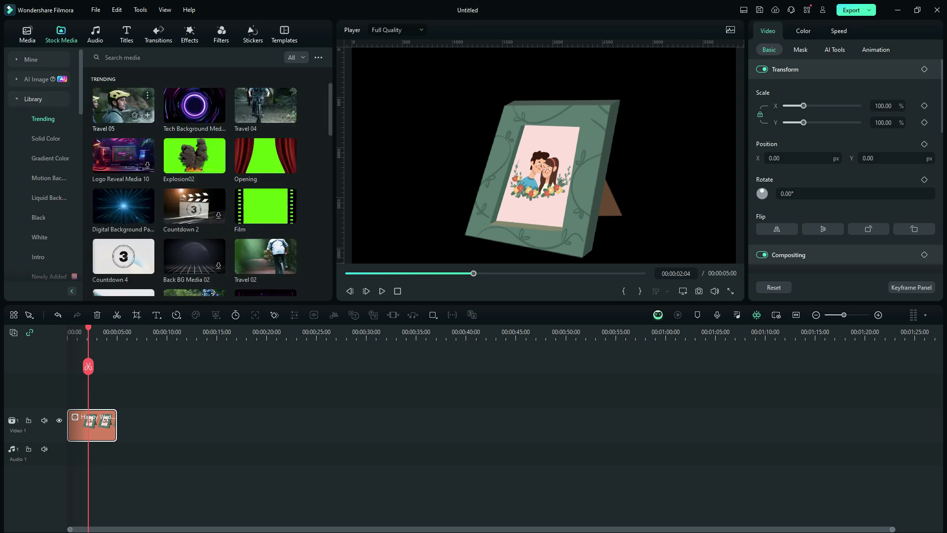
drag(123, 106, 74, 391)
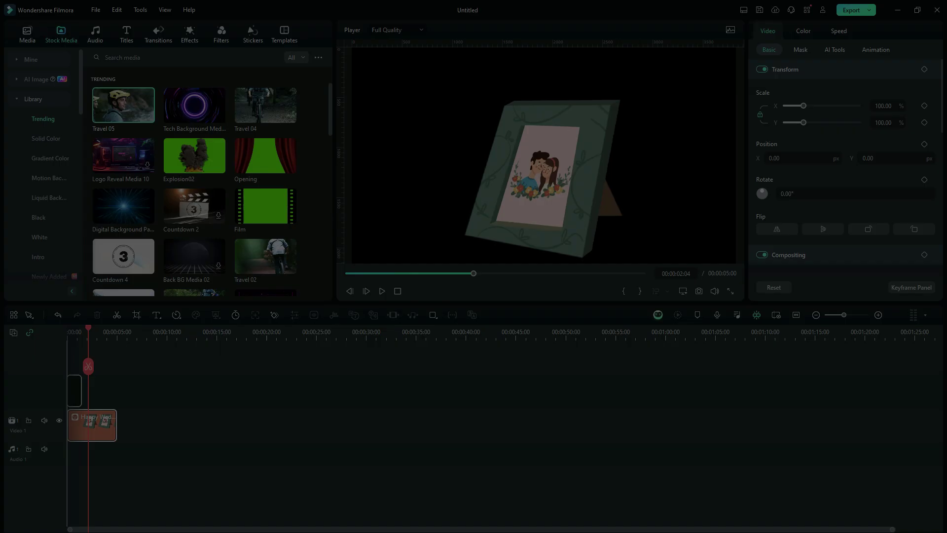
click(405, 289)
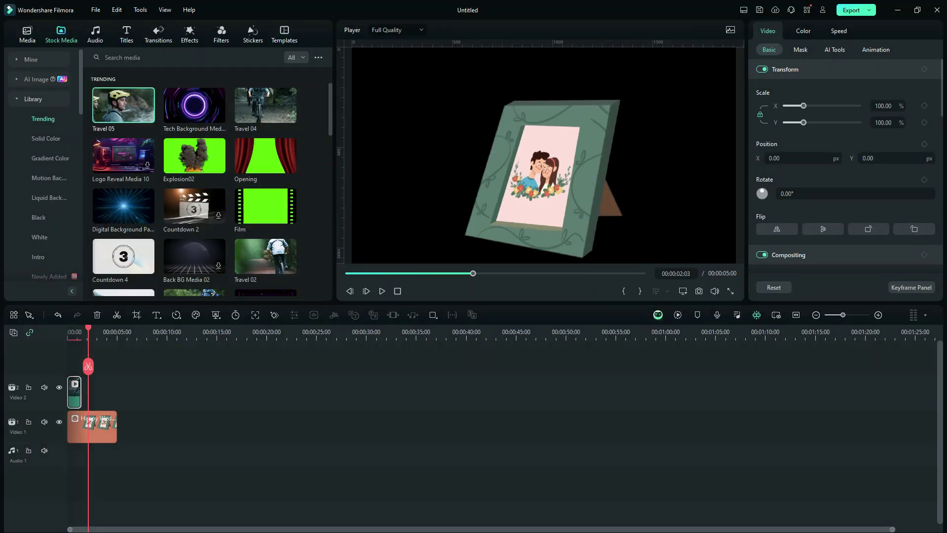
drag(88, 366, 74, 366)
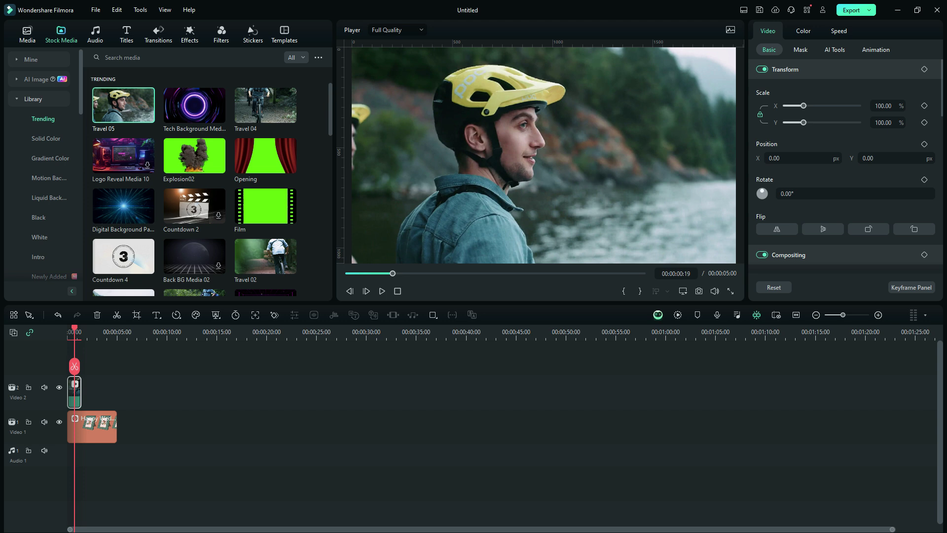
- Apply the Corner Pin effect from the basic video effects to the Travel 05 clip
click(190, 34)
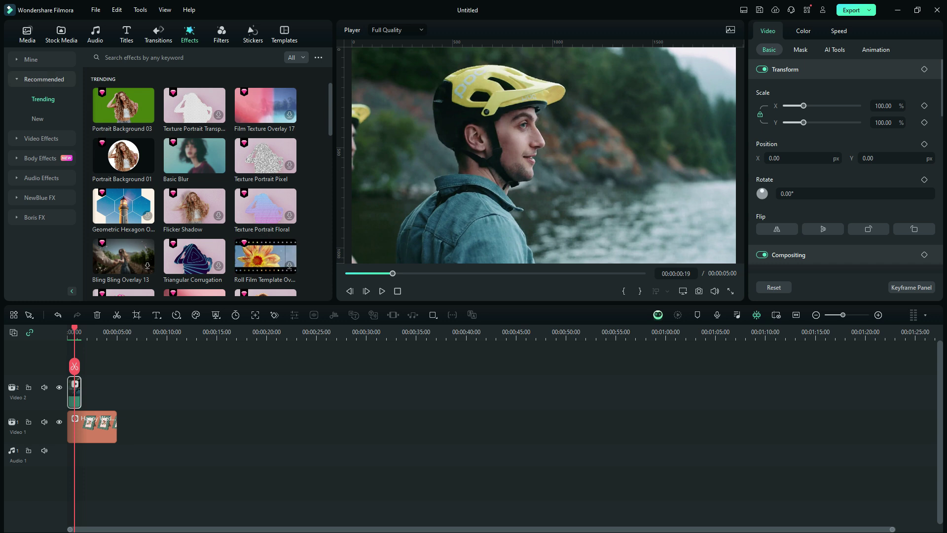
click(41, 138)
click(42, 138)
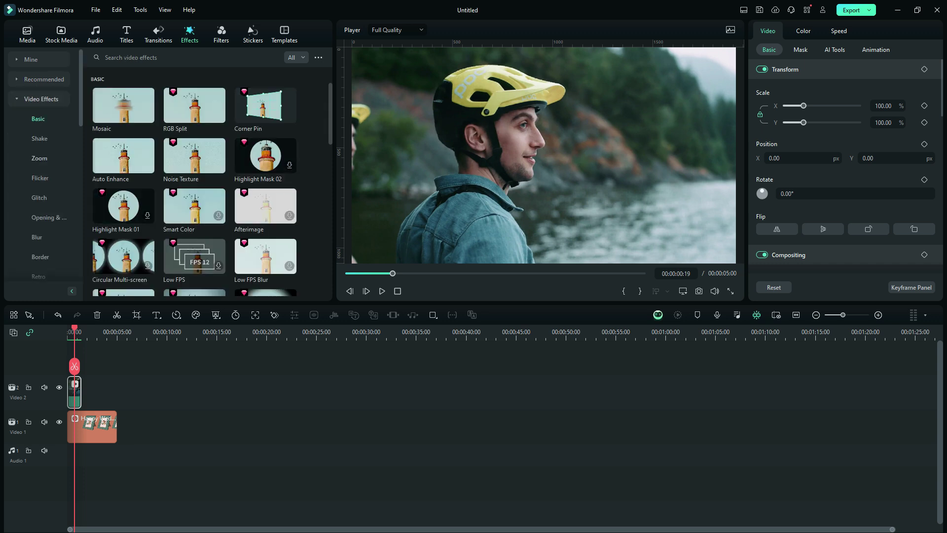
mouse_move(265, 105)
drag(75, 392, 76, 392)
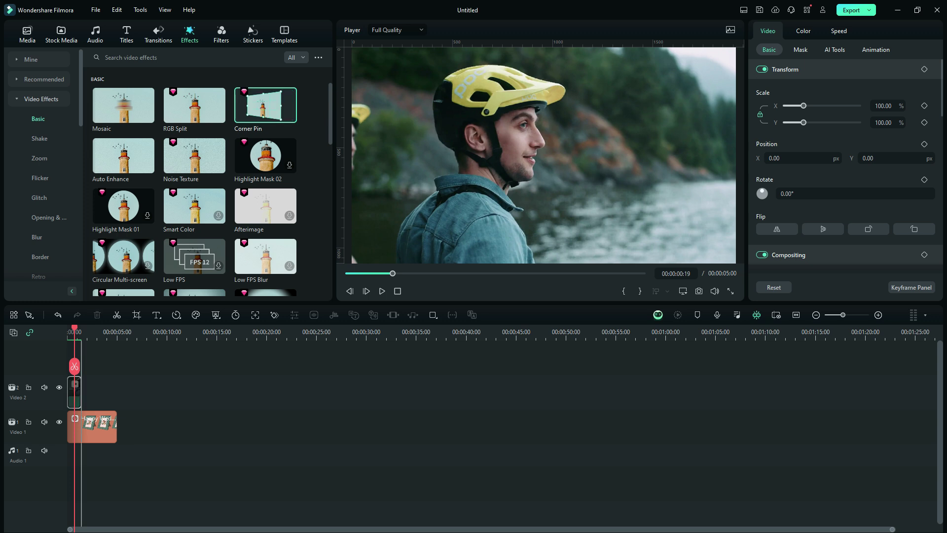
mouse_move(75, 392)
mouse_down()
mouse_move(92, 426)
mouse_move(75, 392)
mouse_up()
drag(81, 392, 75, 392)
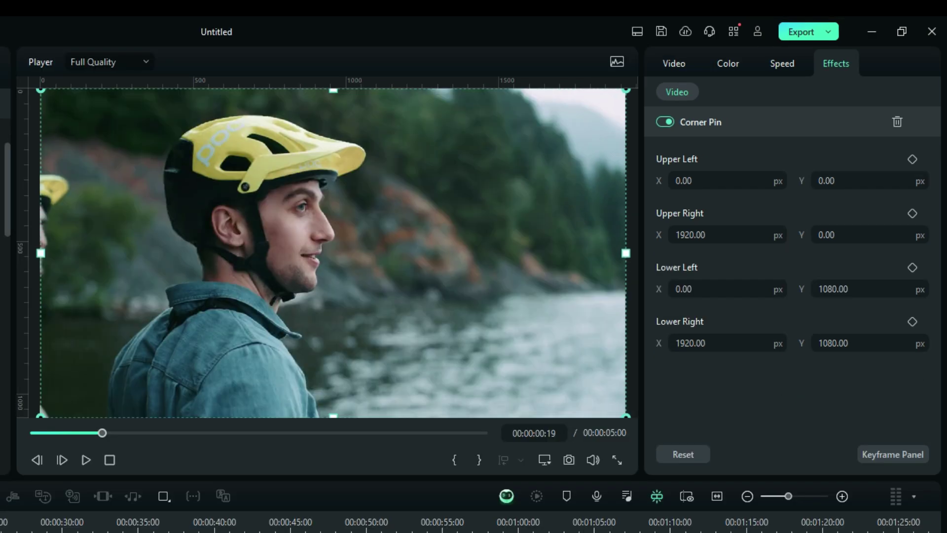
- Pull the clip's lower-left, upper-left, upper-right and lower-right pin corners inward to about (44, 1058), (59, 49), (1809, 67) and (1809, 1033) px
mouse_move(41, 415)
mouse_down()
mouse_move(146, 339)
mouse_move(41, 404)
mouse_move(183, 363)
mouse_move(175, 372)
mouse_move(78, 399)
mouse_move(207, 353)
mouse_move(54, 410)
mouse_up()
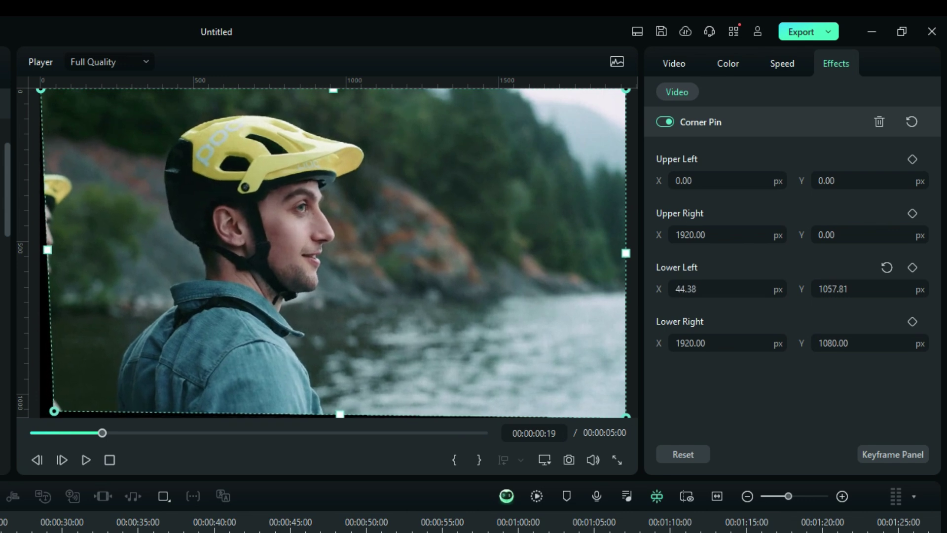
drag(41, 90, 59, 103)
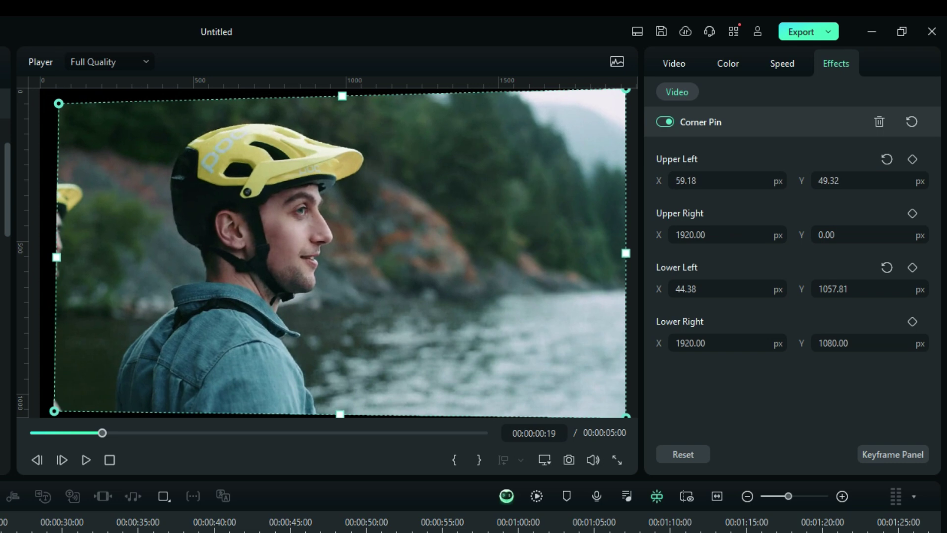
drag(626, 89, 591, 109)
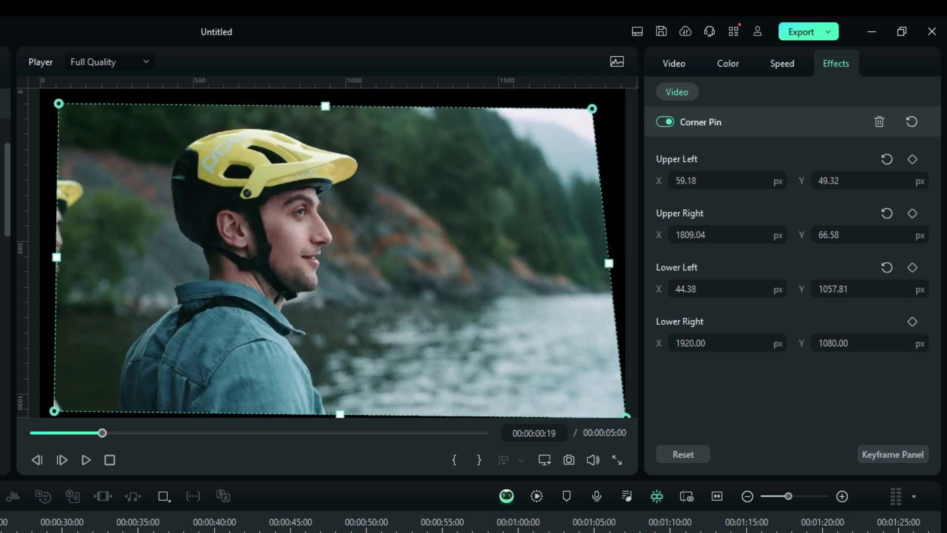
drag(625, 415, 592, 403)
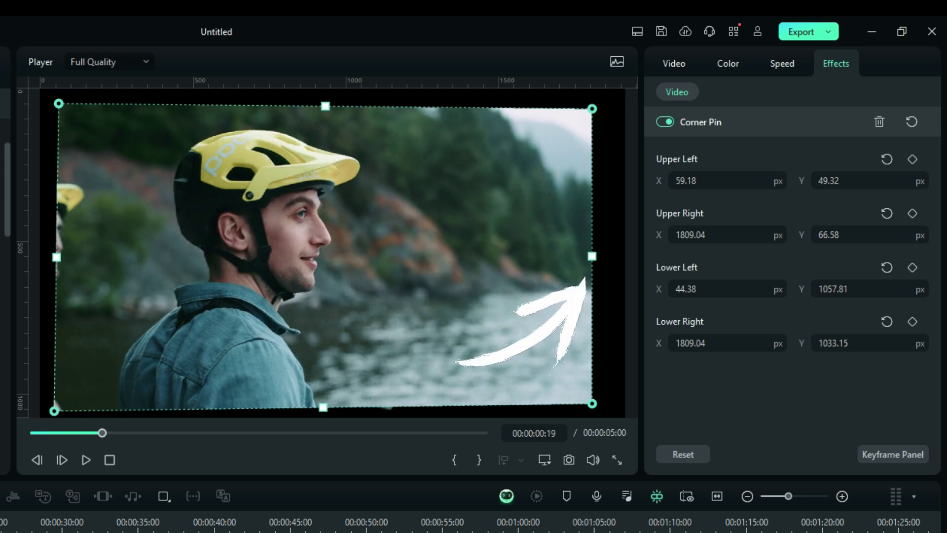
- Pin the clip's lower-right, lower-left and upper-left corners to the picture frame's opening at about (1047, 902), (735, 865) and (856, 382) px
drag(591, 256, 460, 206)
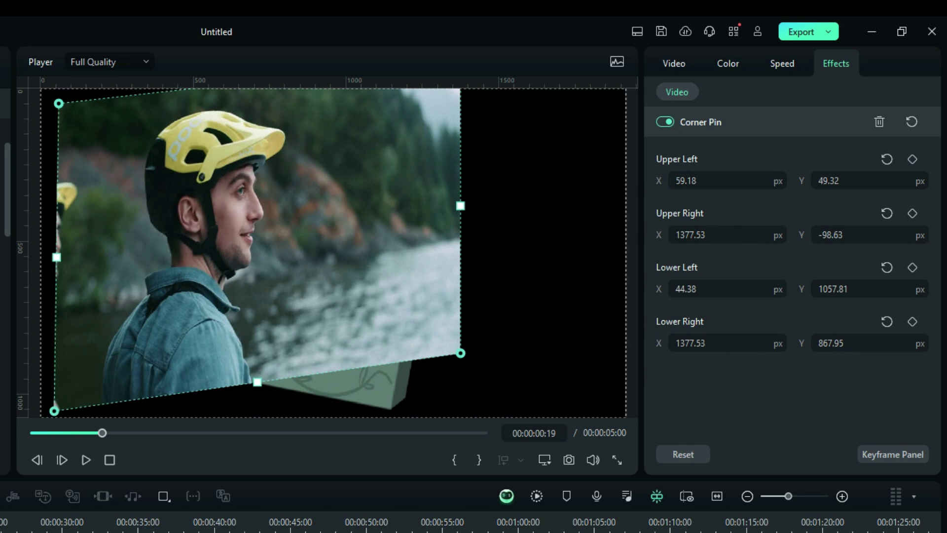
drag(460, 353, 360, 363)
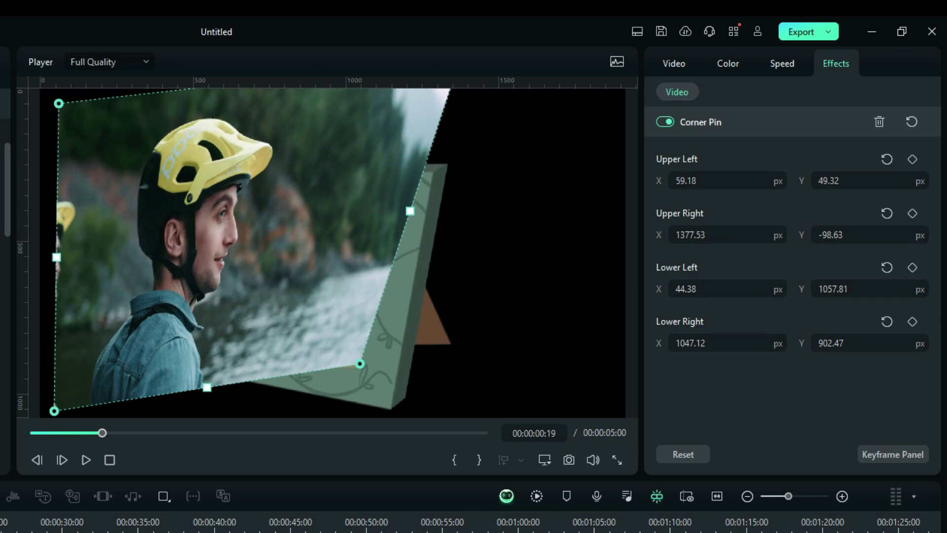
drag(55, 410, 265, 352)
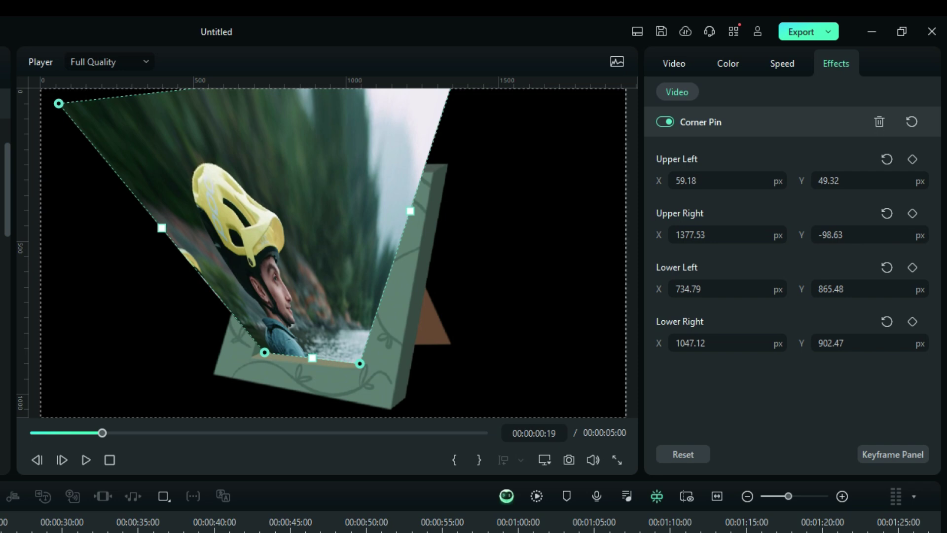
drag(58, 103, 301, 205)
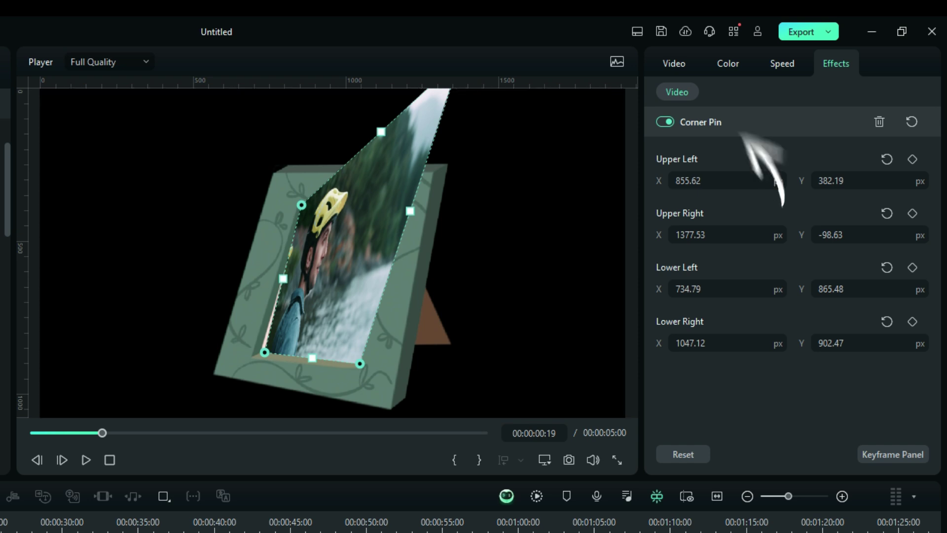
- Shift the clip to reach its upper-right pin corner, pull that corner to about (1161, 335) px, and return the clip to position 0, 0
click(673, 64)
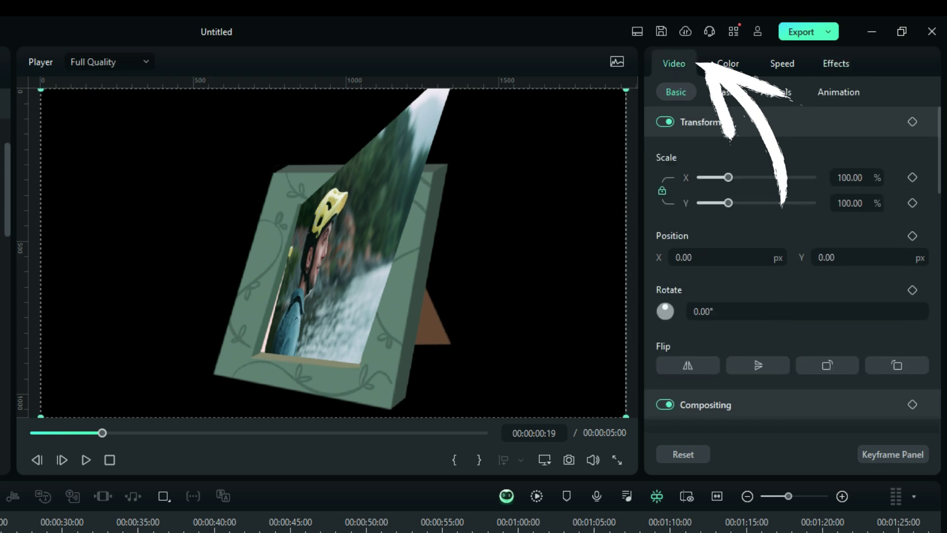
drag(357, 213, 328, 259)
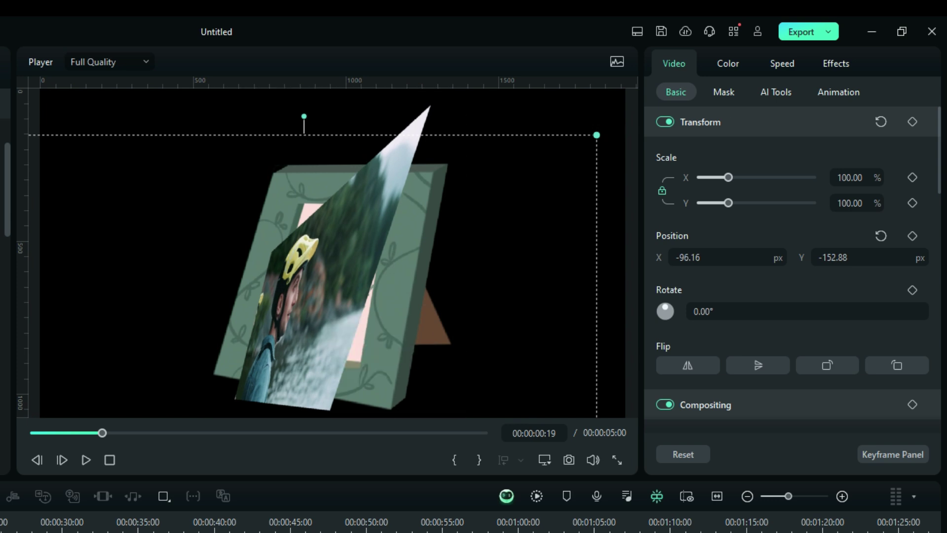
click(835, 63)
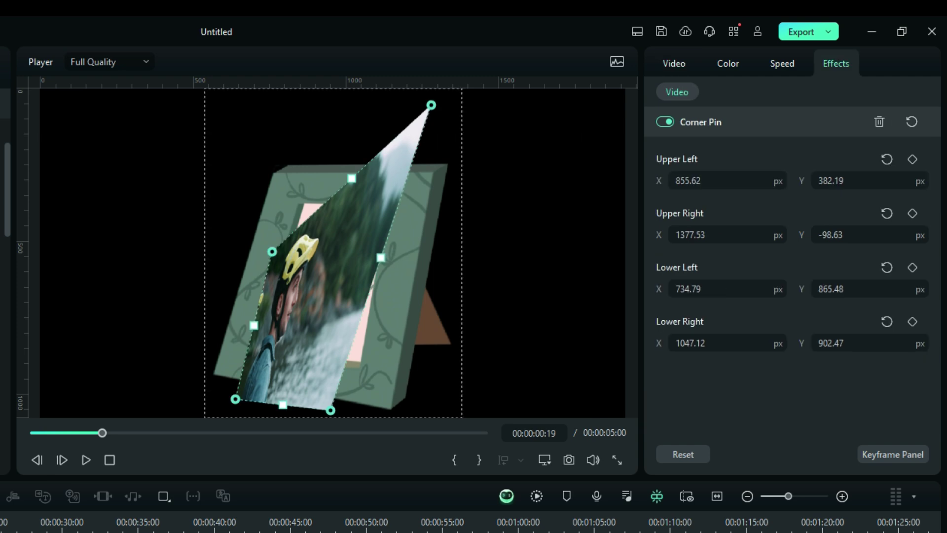
drag(431, 105, 365, 237)
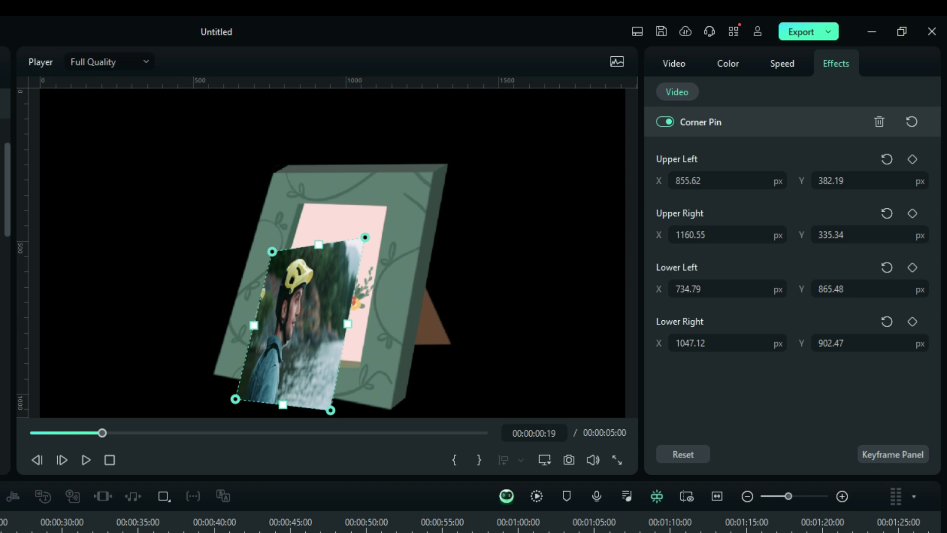
click(673, 63)
drag(305, 321, 334, 294)
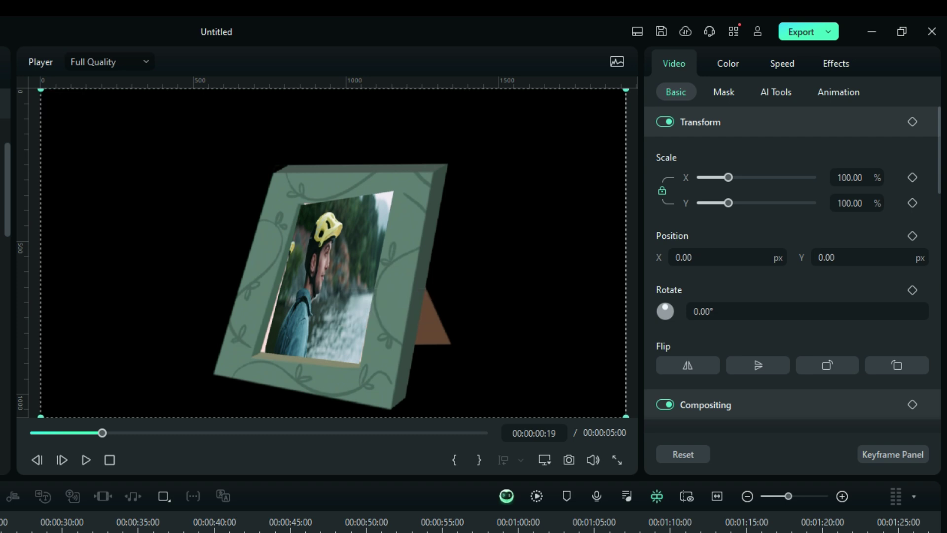
- Fine-tune the upper-right, upper-left, lower-left and lower-right pin corners to about (1143, 390), (865, 375), (715, 873) and (1052, 907) px
key(alt+Left)
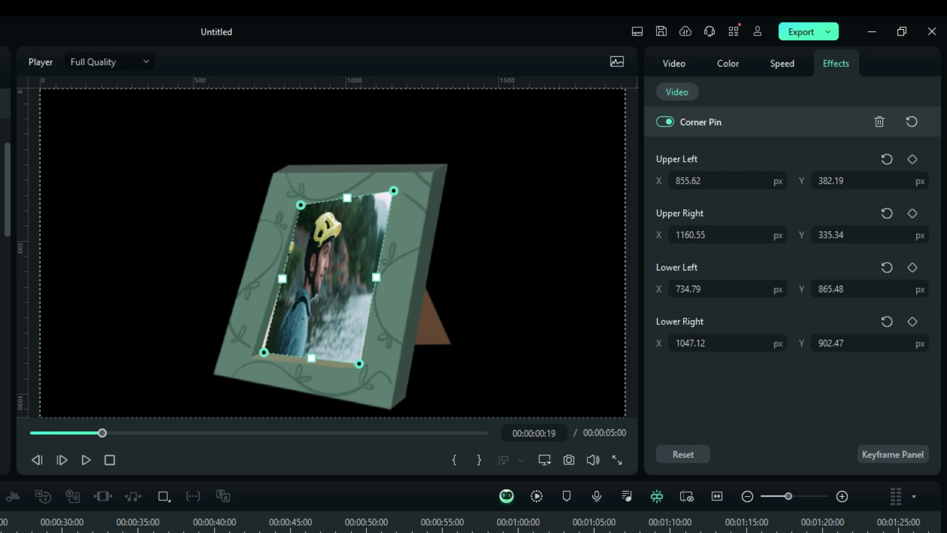
drag(393, 190, 389, 207)
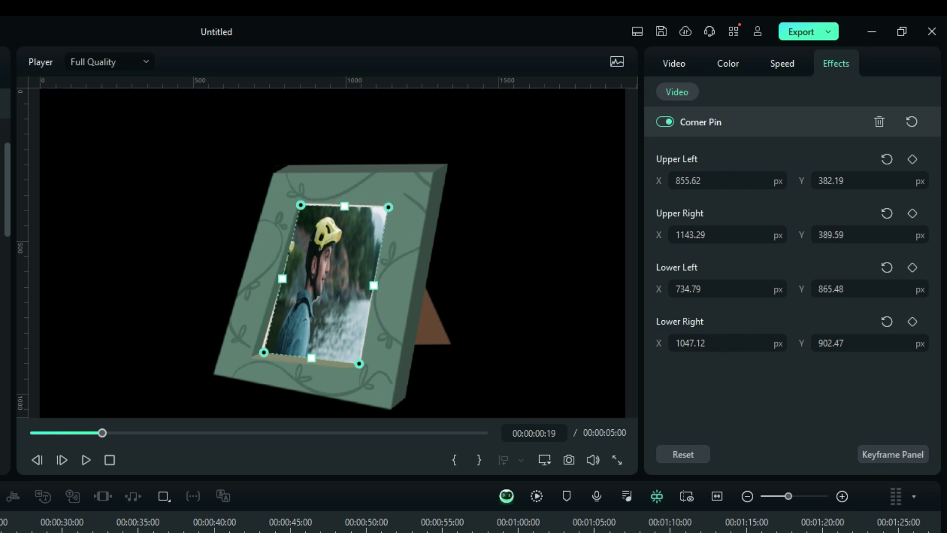
drag(300, 205, 304, 202)
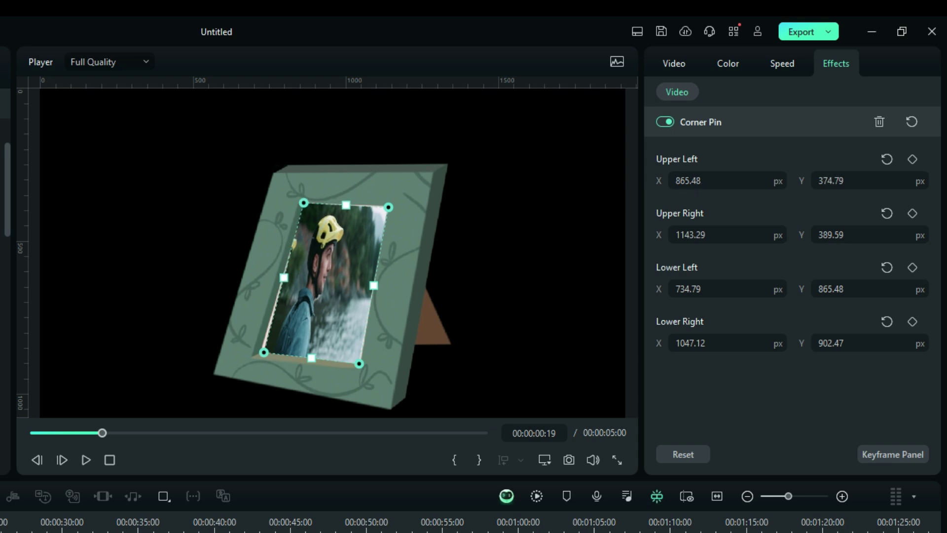
drag(264, 352, 258, 354)
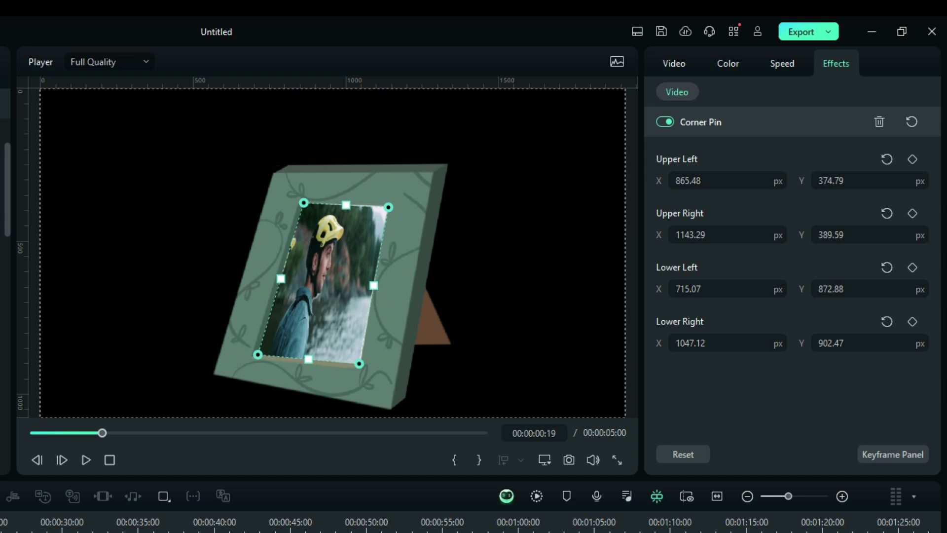
drag(359, 364, 360, 365)
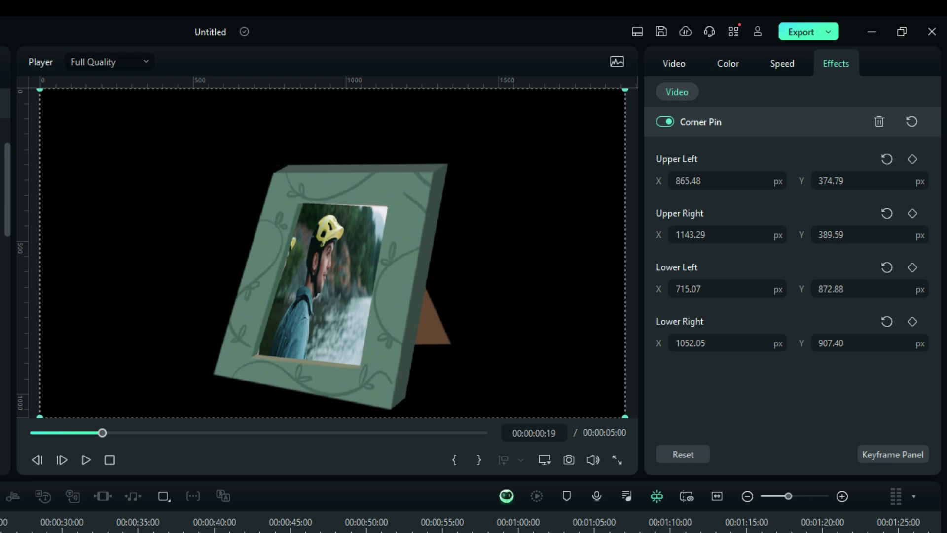
- Clear all clips from the timeline and place the favourite Social Media Show sticker at the start of Video 1
key(ctrl+a)
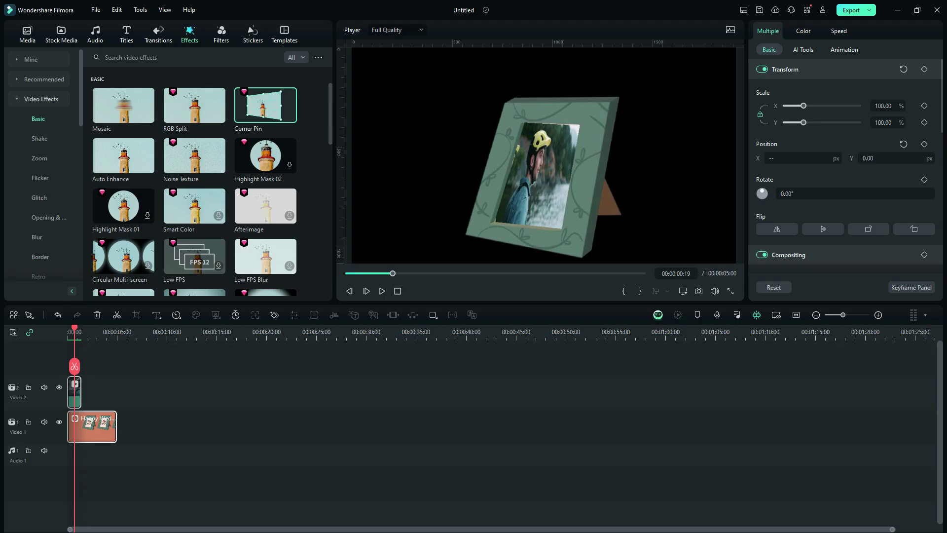
key(Delete)
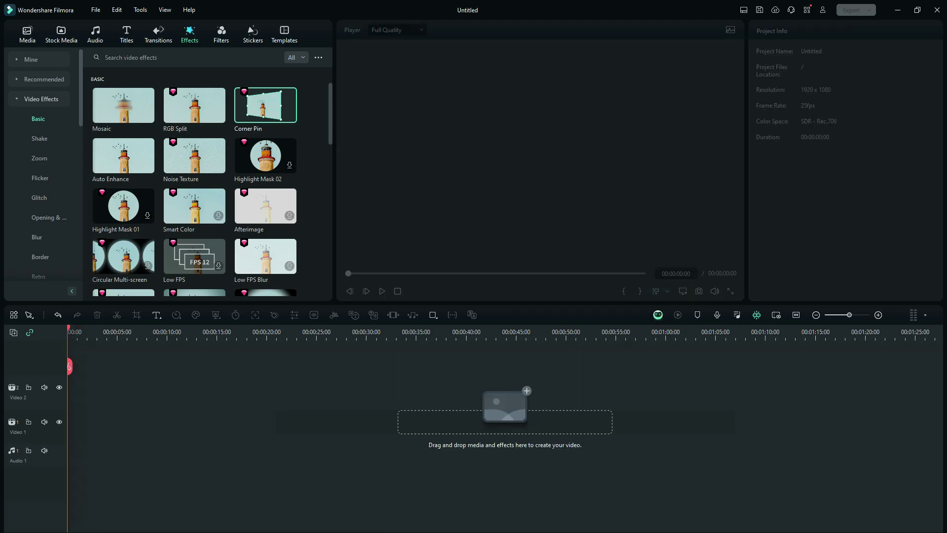
click(252, 35)
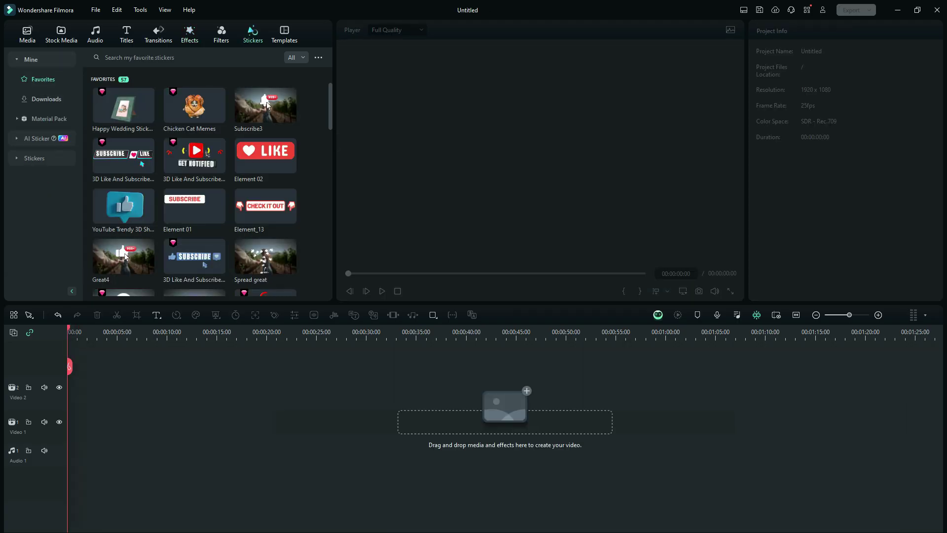
scroll(265, 157, down, 5)
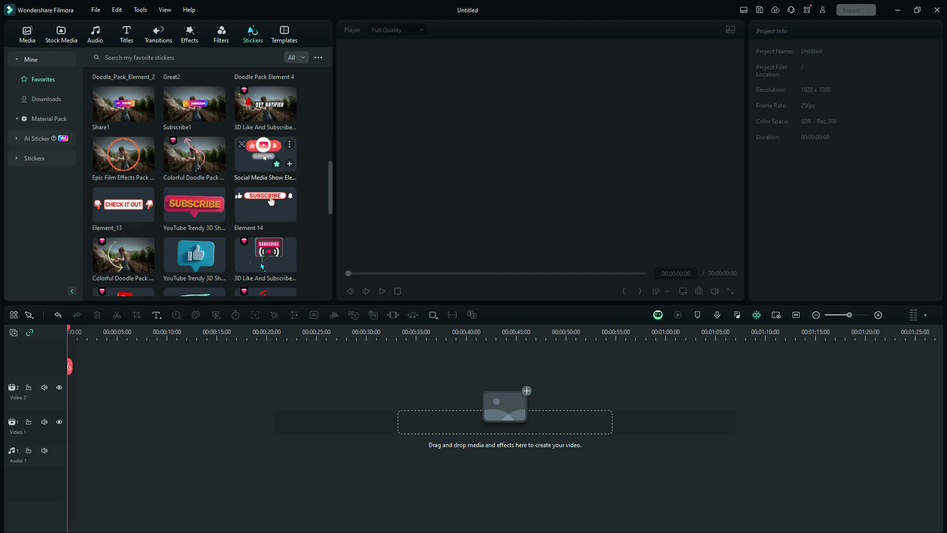
drag(265, 157, 107, 420)
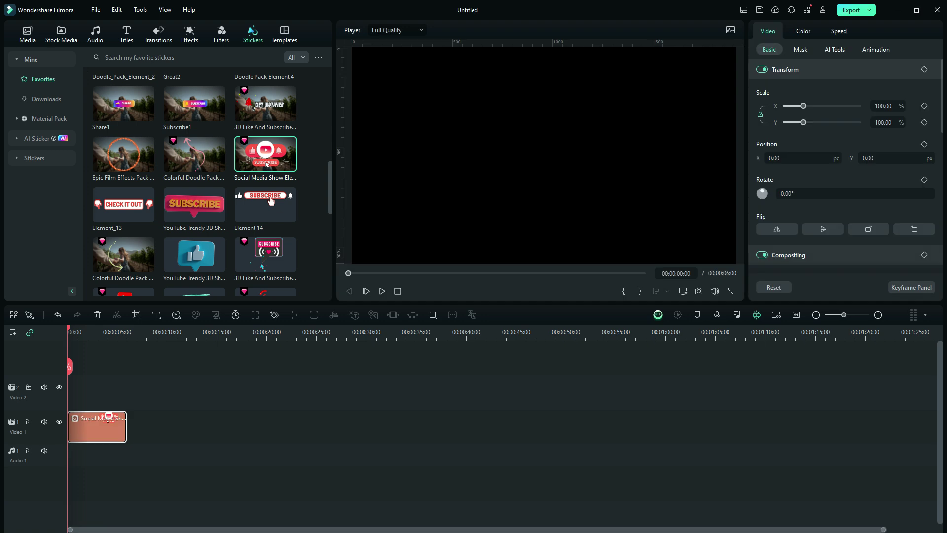
- Play the sticker until its subscribe graphic shows, scale it down to about 81%, and apply the Corner Pin effect
key(space)
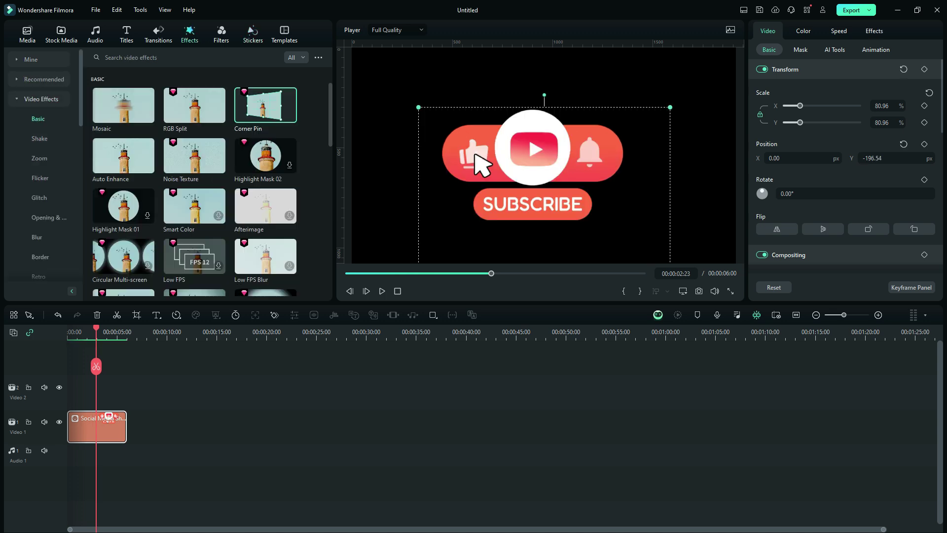
drag(541, 208, 572, 170)
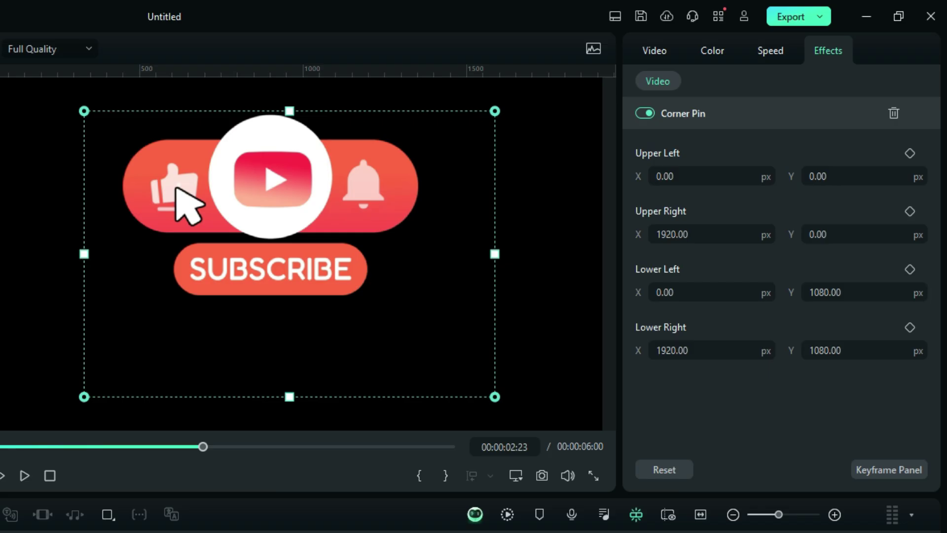
- Pin the sticker's lower-right, upper-left and lower-left corners to about (1867, 1098), (410, 259) and (132, 1071) px
mouse_move(495, 397)
mouse_down()
mouse_move(463, 382)
mouse_move(453, 359)
mouse_move(483, 401)
mouse_up()
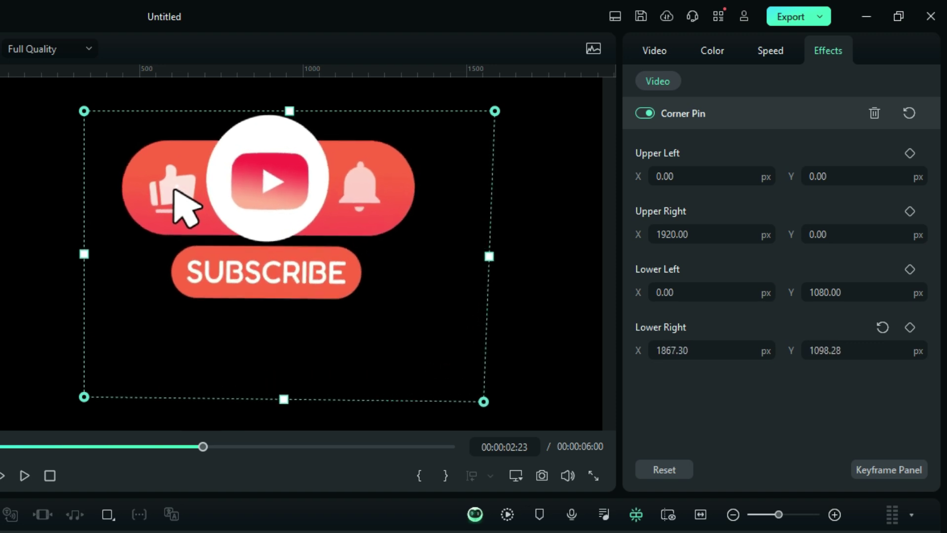
drag(84, 111, 171, 180)
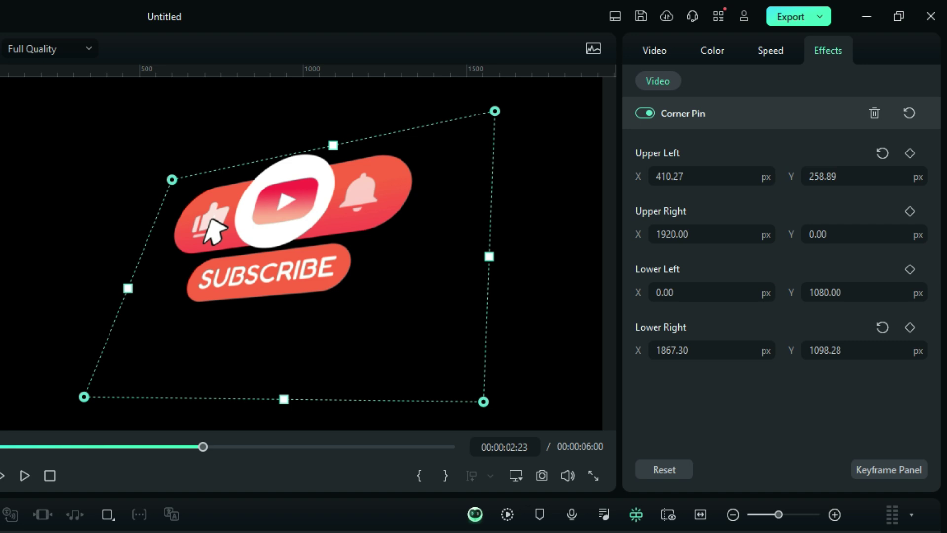
drag(83, 397, 112, 394)
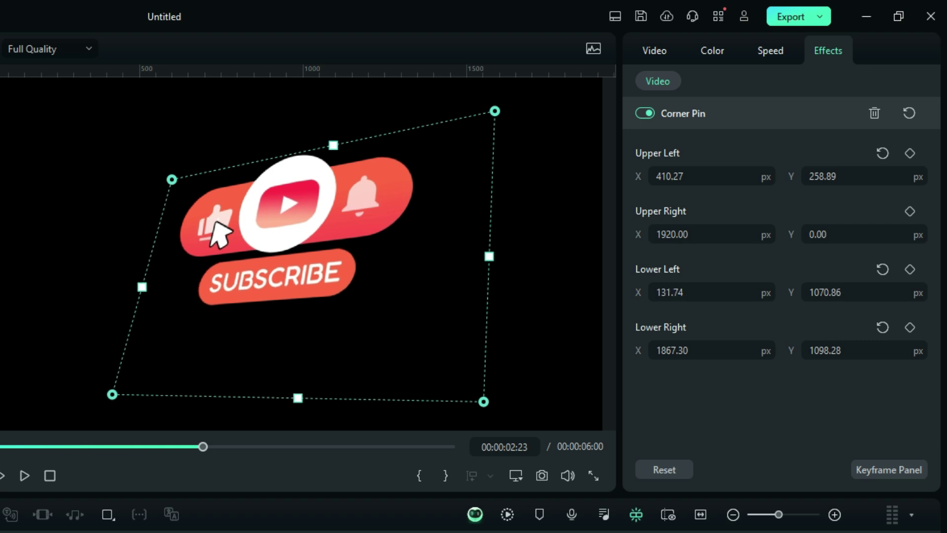
- Scale the slanted sticker to about 66% and move it to the frame's lower-right area, at about position 607, -357 px
click(219, 234)
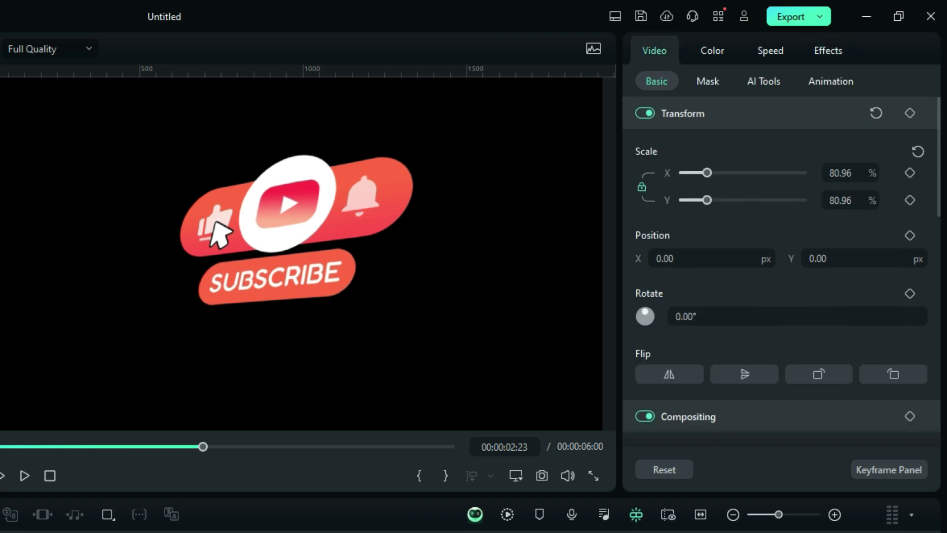
drag(218, 234, 353, 303)
scroll(357, 314, down, 3)
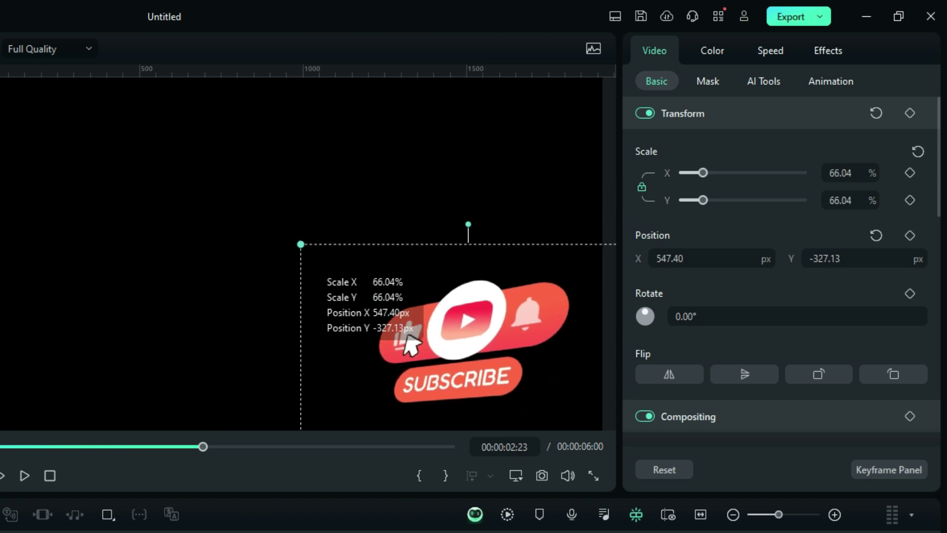
drag(401, 330, 429, 354)
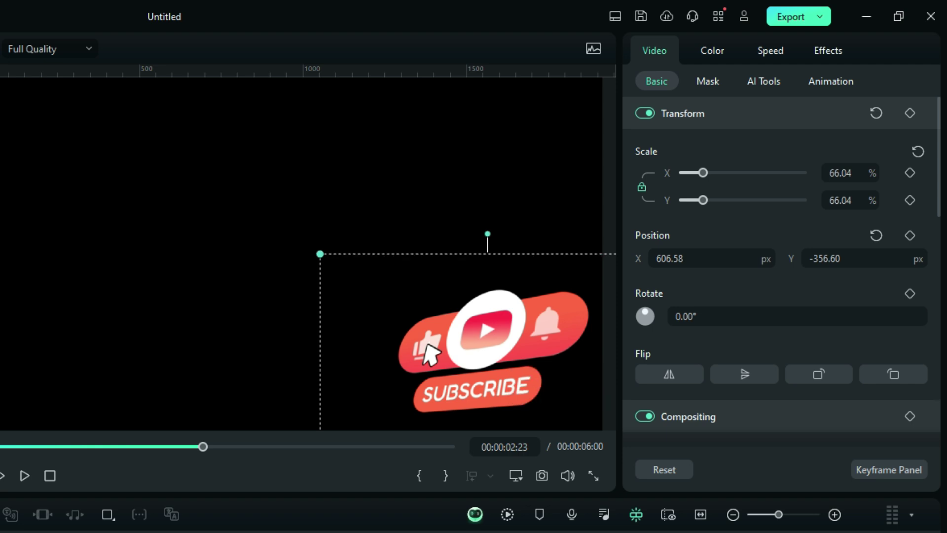
- Play the timeline from the start to preview the slanted sticker's animation
click(188, 425)
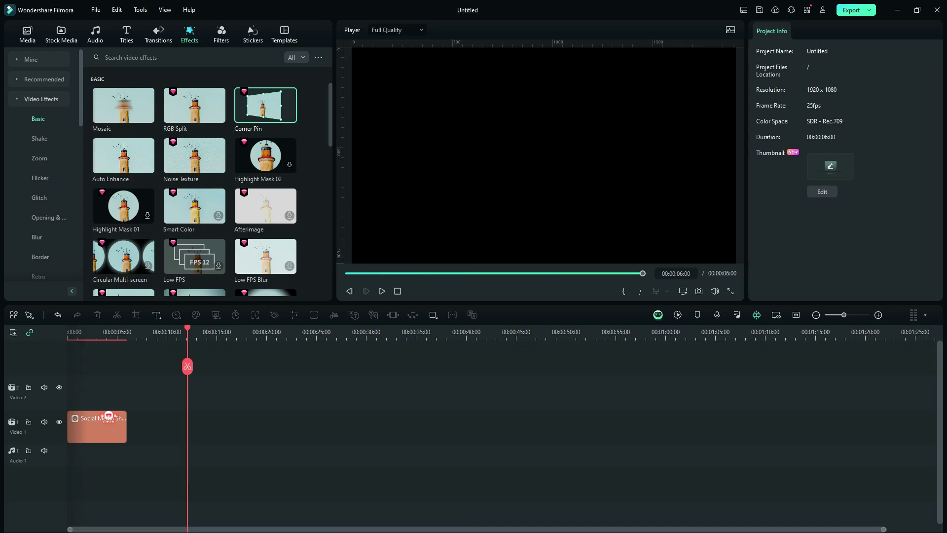
key(space)
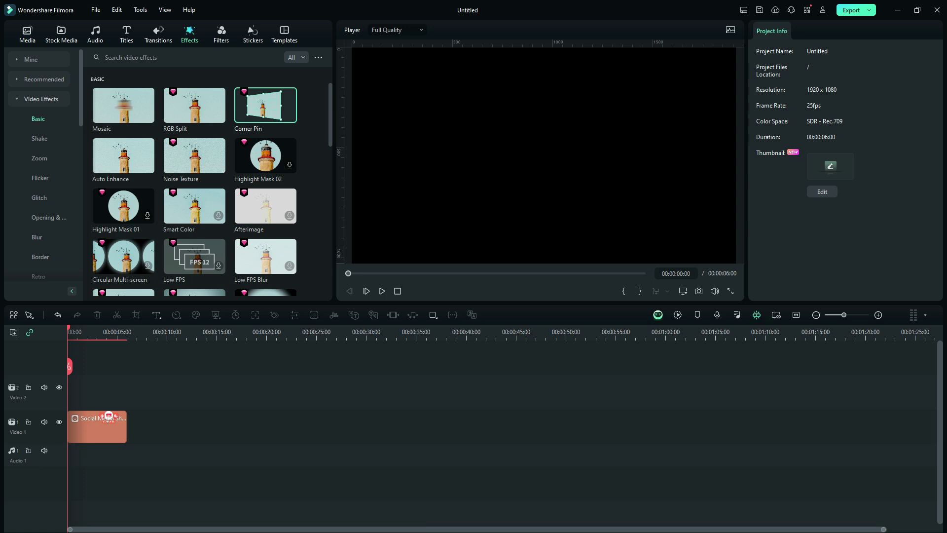
key(space)
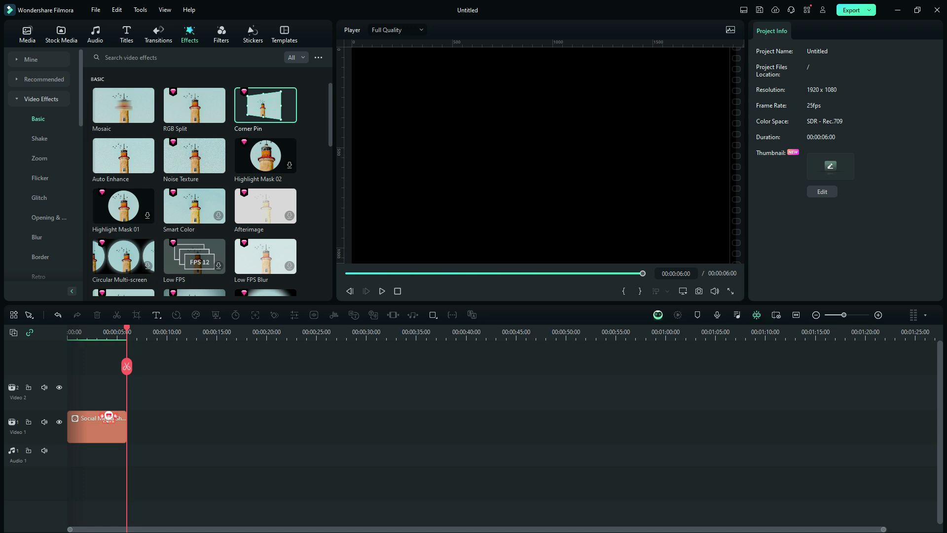
- Open the program's About information to check the installed version
click(189, 10)
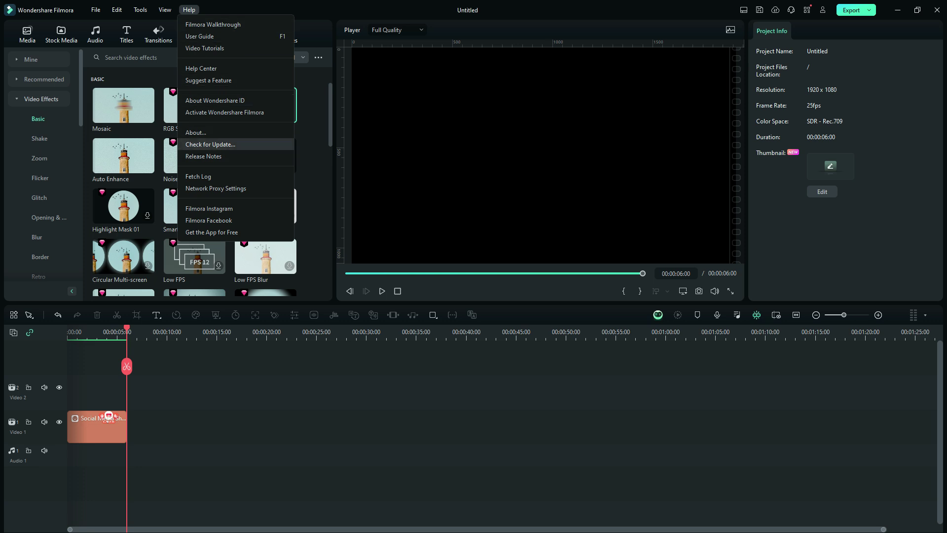
click(195, 132)
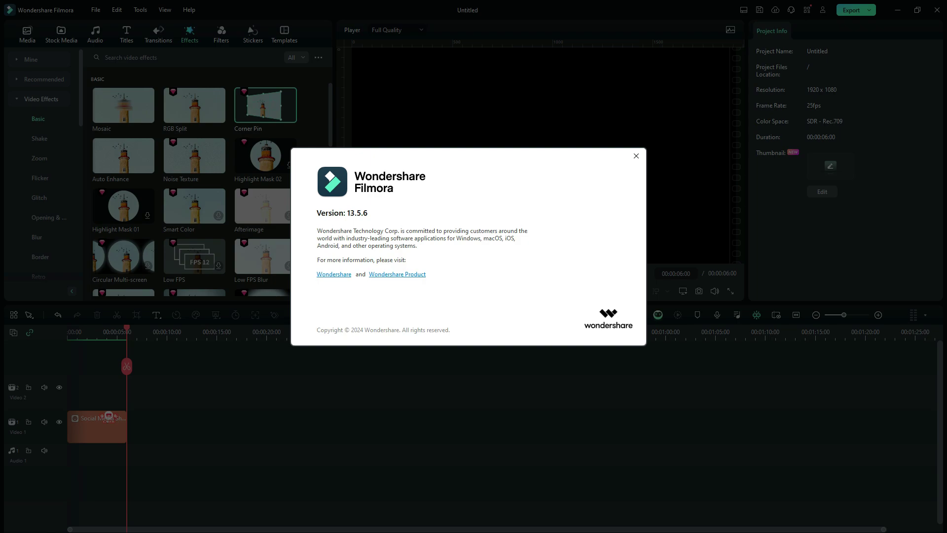